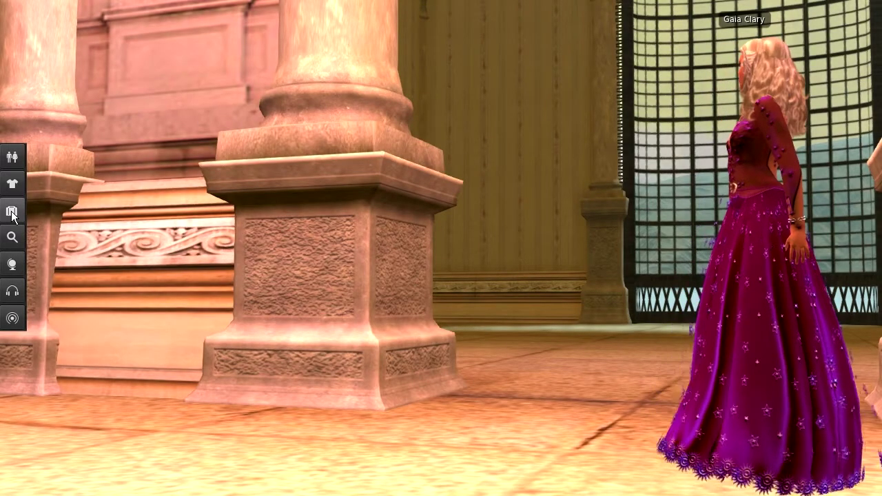
# Step: From Inventory's + menu, start a model upload and load the cylinder mesh file for all detail levels
pyautogui.click(12, 211)
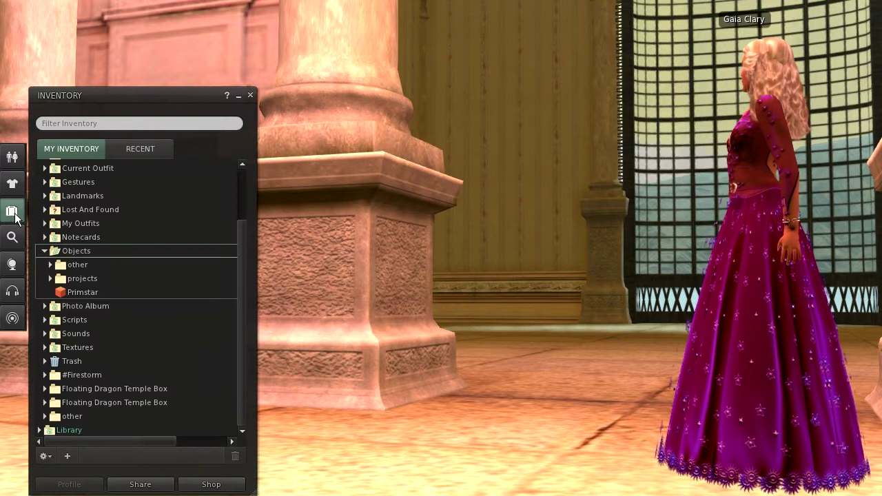
pyautogui.click(67, 457)
pyautogui.moveTo(102, 372)
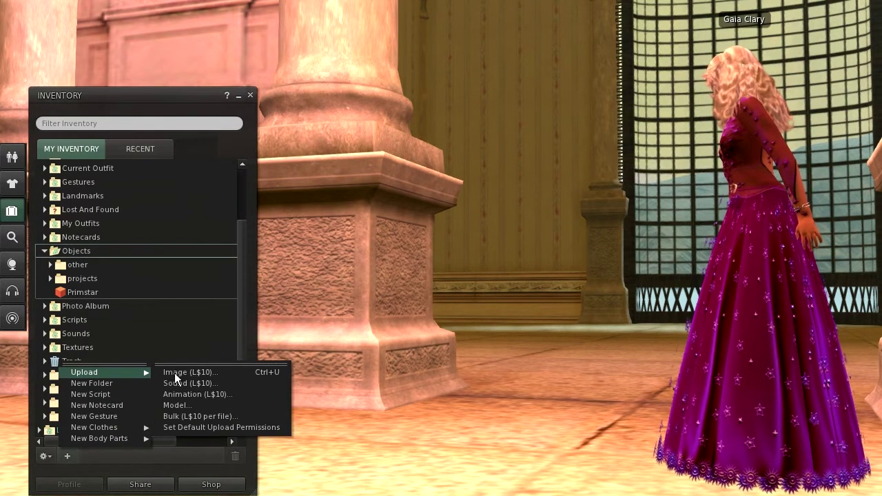
pyautogui.click(202, 407)
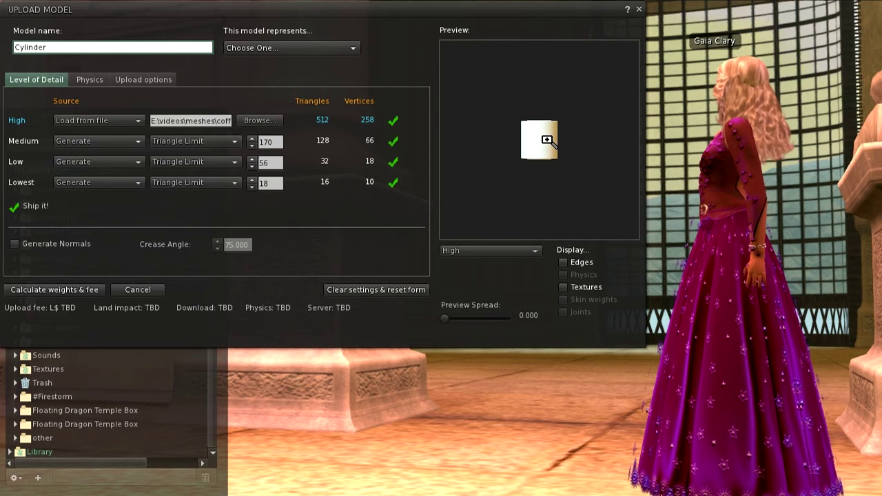
# Step: Zoom and tilt the upload preview to see the open-topped cup, then select the model name
pyautogui.scroll(5, 539, 139)
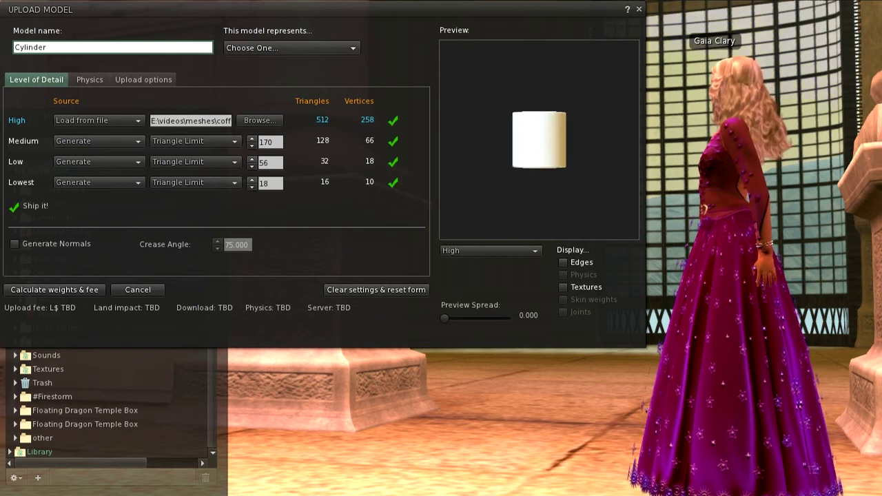
pyautogui.scroll(-5, 539, 139)
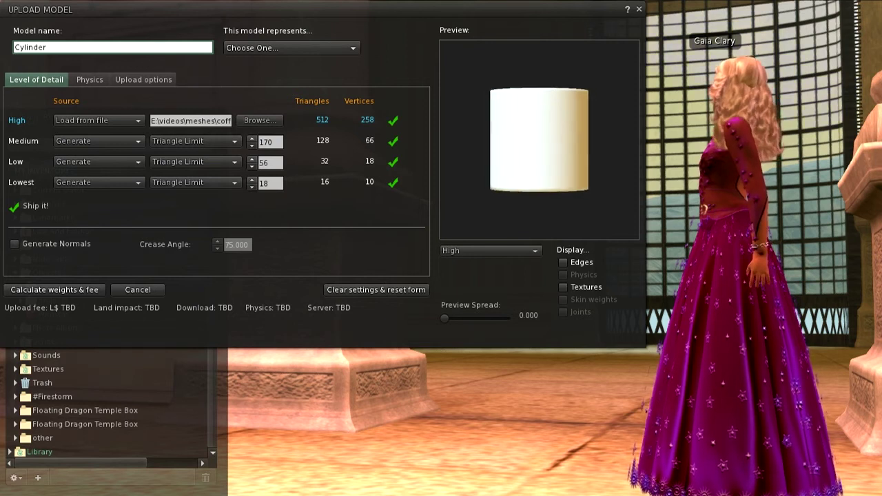
pyautogui.scroll(-2, 539, 139)
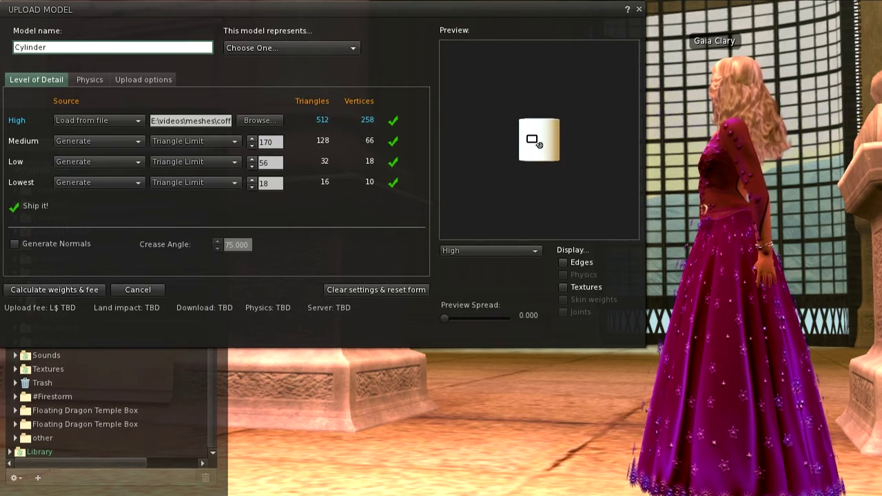
pyautogui.moveTo(539, 139); pyautogui.dragTo(539, 169)
pyautogui.scroll(8, 539, 139)
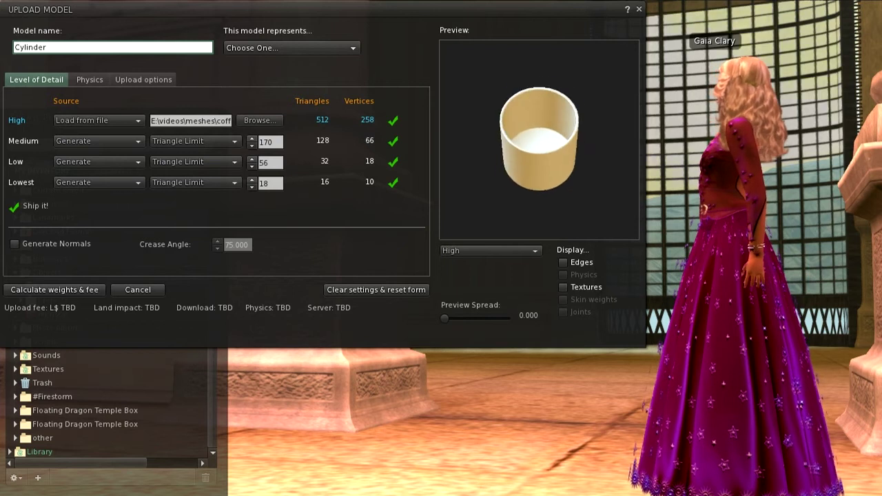
pyautogui.moveTo(539, 169)
pyautogui.mouseDown()
pyautogui.moveTo(538, 189)
pyautogui.moveTo(539, 139)
pyautogui.moveTo(539, 172)
pyautogui.mouseUp()
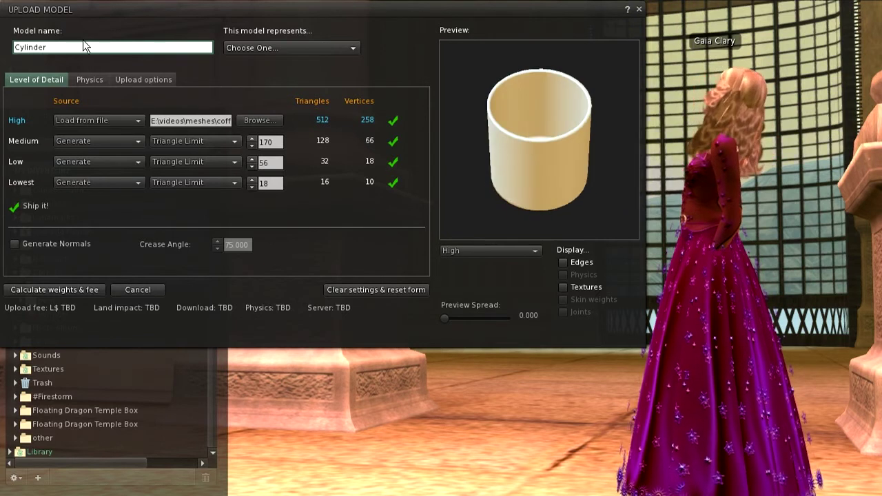
pyautogui.hotkey('ctrl', 'a')
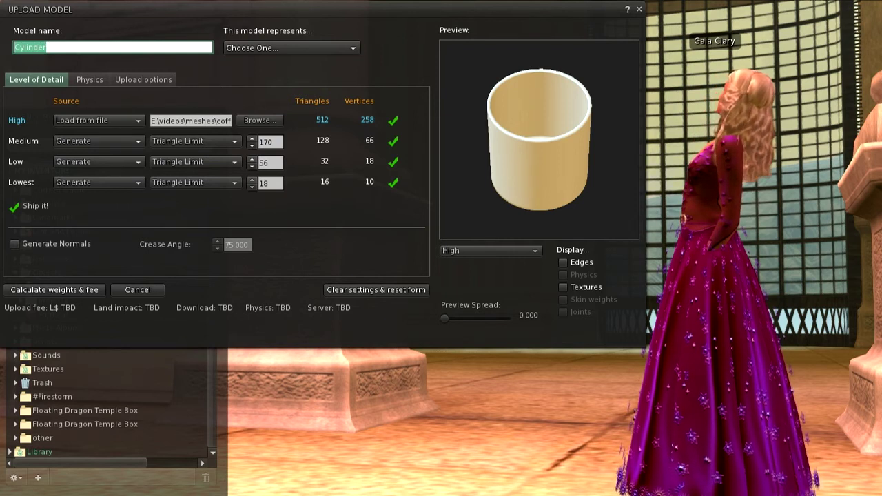
# Step: Replace the model name 'Cylinder' with 'Coffee Cup'
pyautogui.write('Coffee Cup')
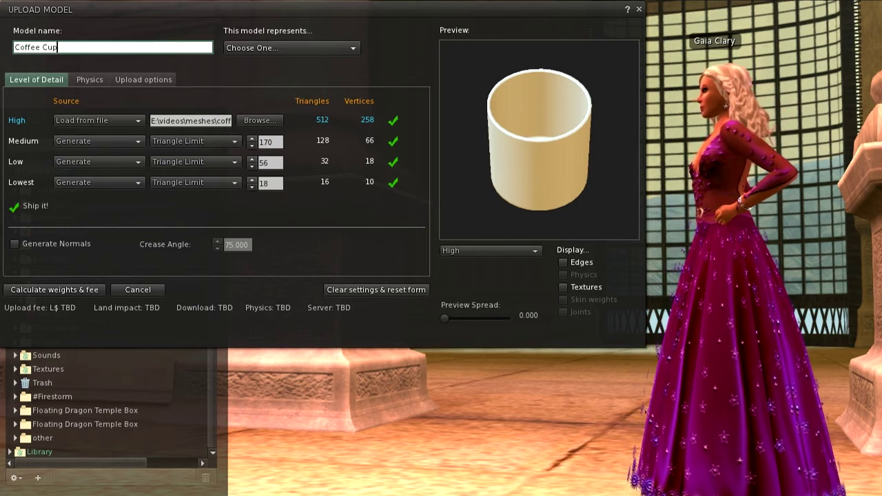
pyautogui.hotkey('ctrl', 'a')
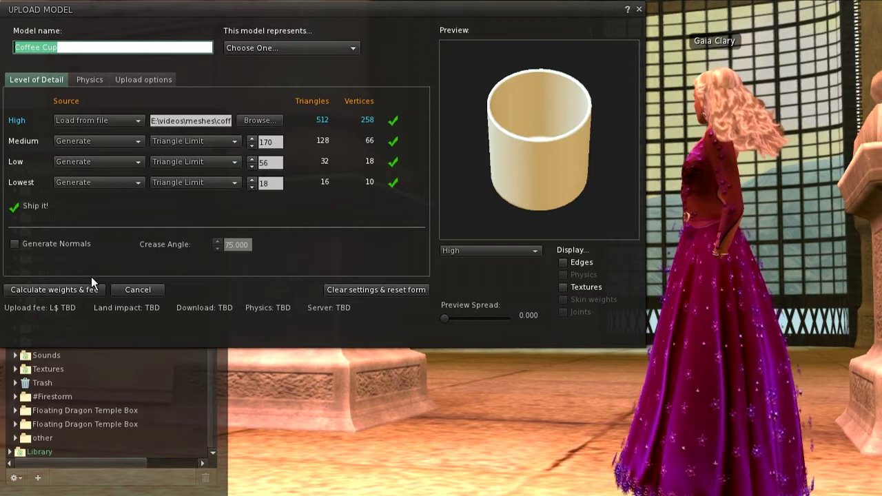
# Step: Calculate weights and fee, then upload the Coffee Cup model for L$11
pyautogui.click(59, 292)
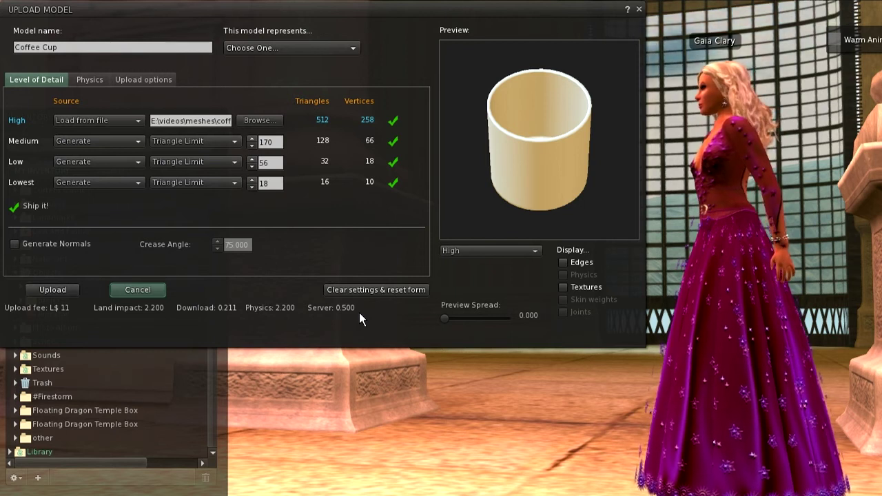
pyautogui.click(62, 292)
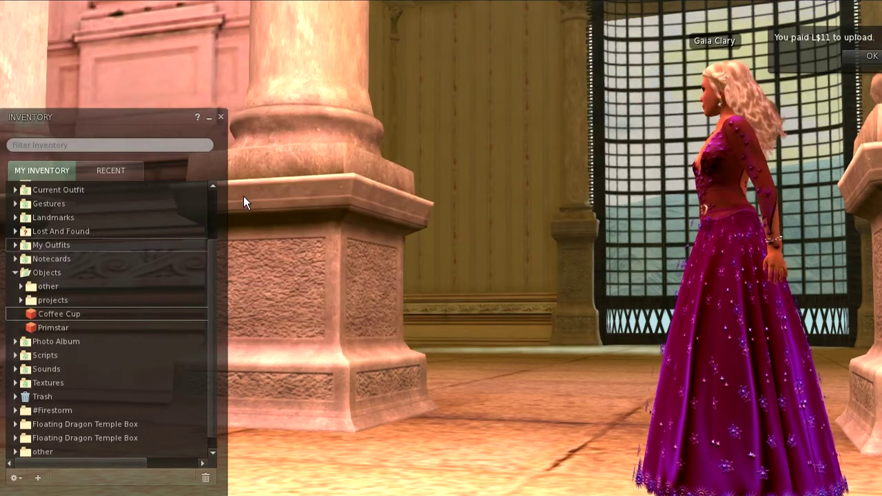
# Step: Dismiss the payment notice and rez Coffee Cup from the Objects folder onto the floor beside the pillars
pyautogui.click(859, 58)
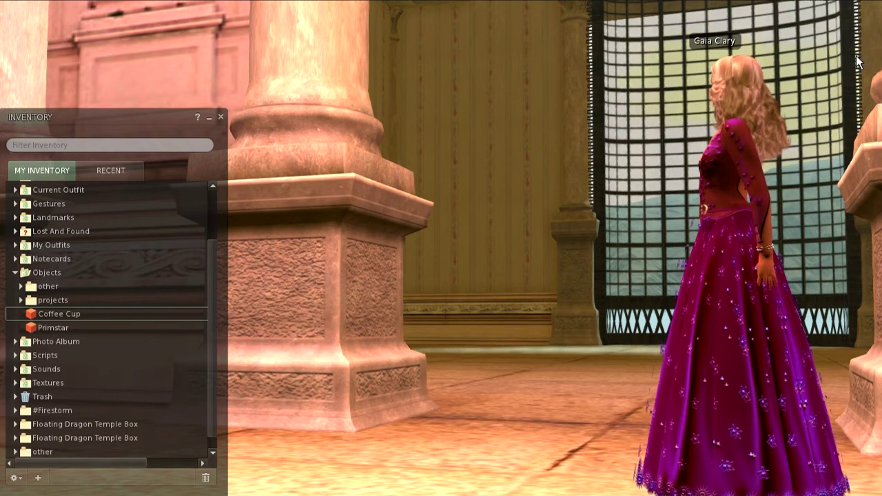
pyautogui.click(54, 314)
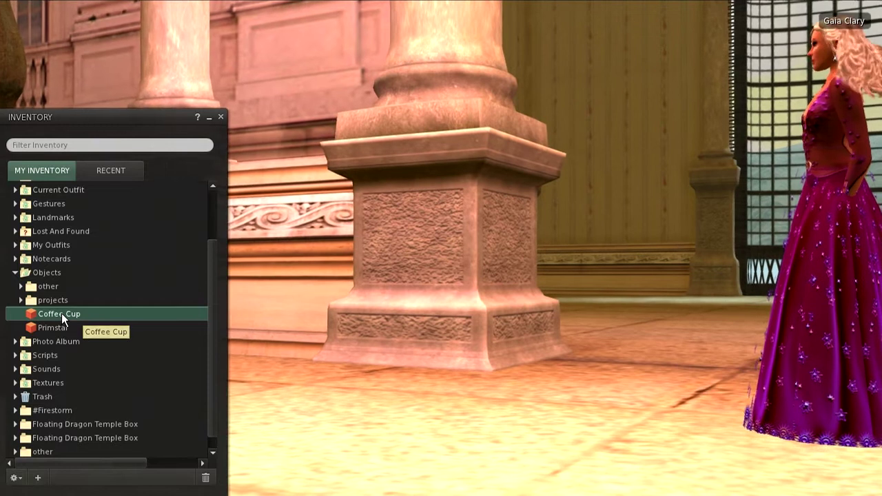
pyautogui.click(301, 435)
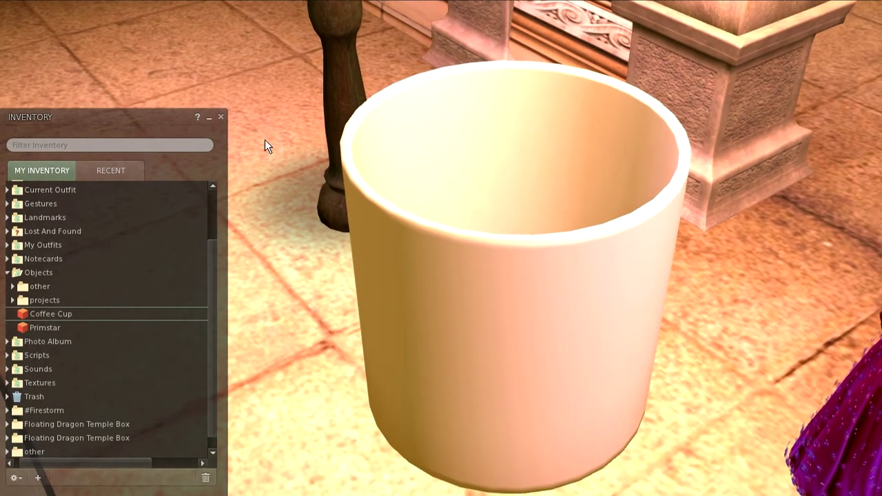
pyautogui.click(221, 116)
# Step: Tint the cup pale orange (RGB 255, 179, 102) and set its Shininess to Medium
pyautogui.rightClick(459, 288)
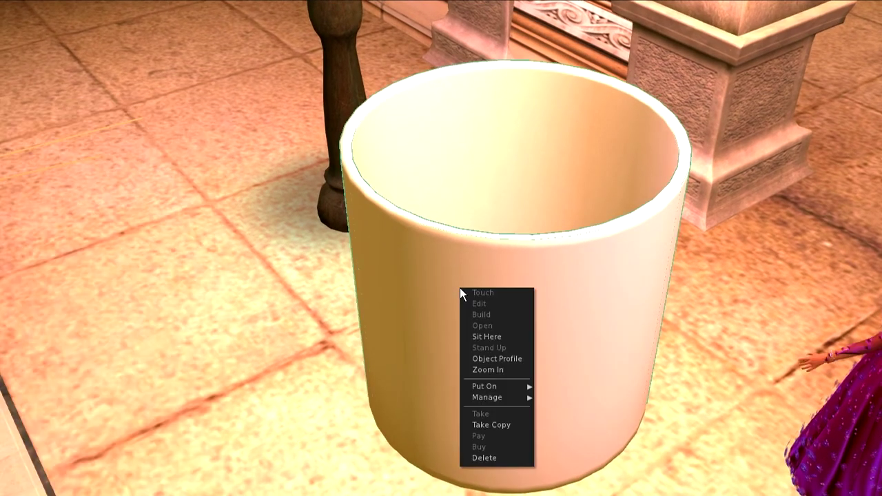
pyautogui.click(480, 303)
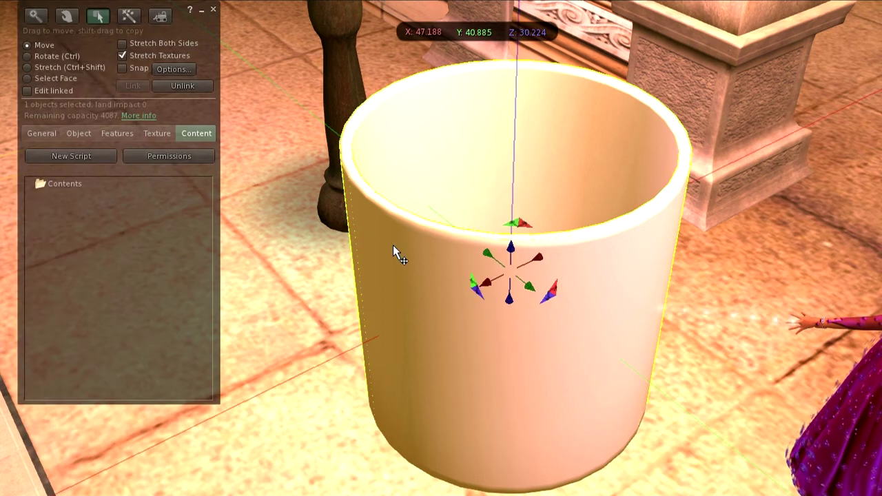
pyautogui.click(157, 135)
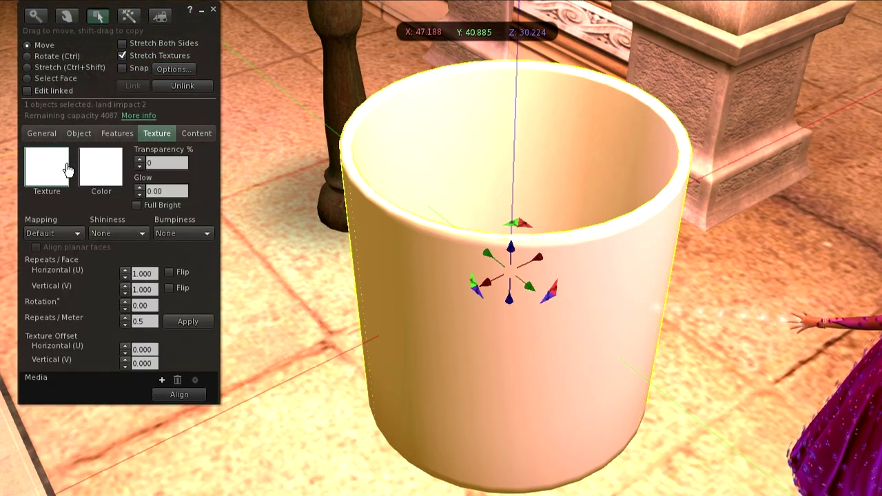
pyautogui.click(94, 170)
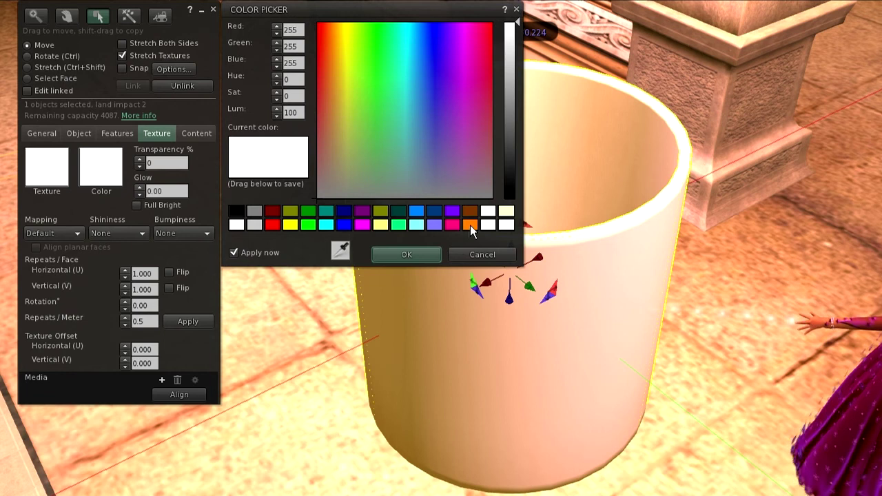
pyautogui.click(470, 225)
pyautogui.moveTo(514, 67); pyautogui.dragTo(513, 74)
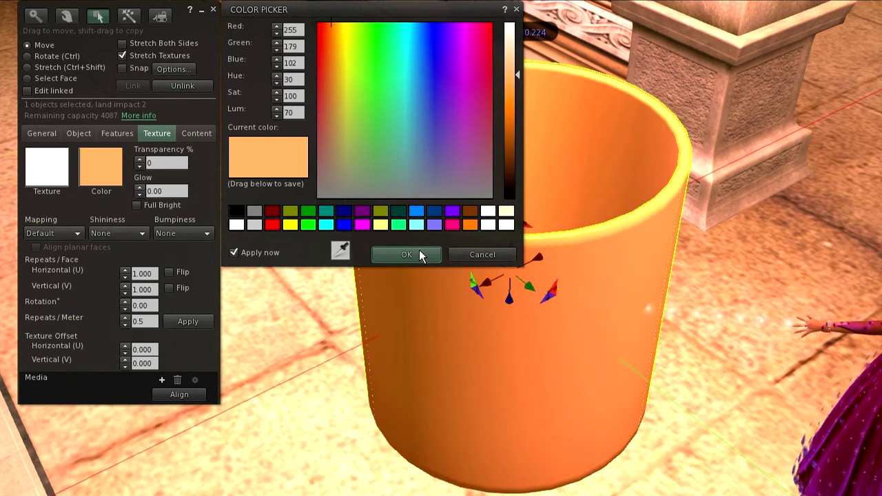
pyautogui.click(418, 254)
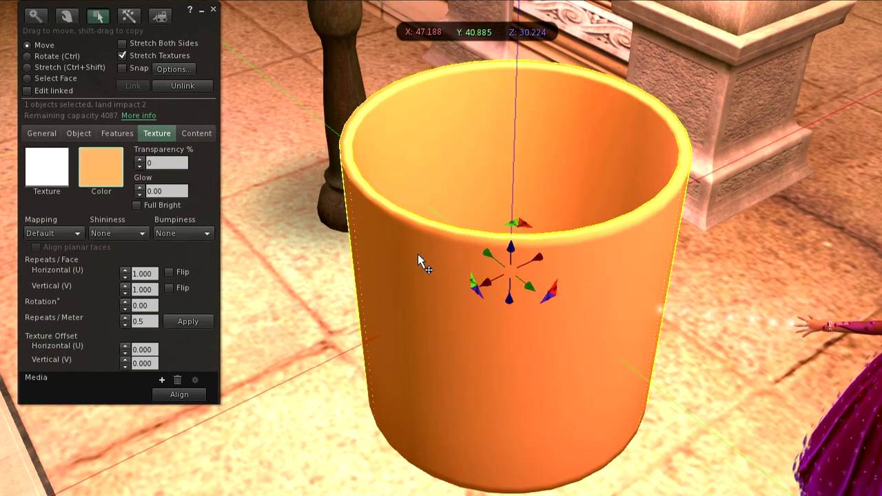
pyautogui.click(126, 233)
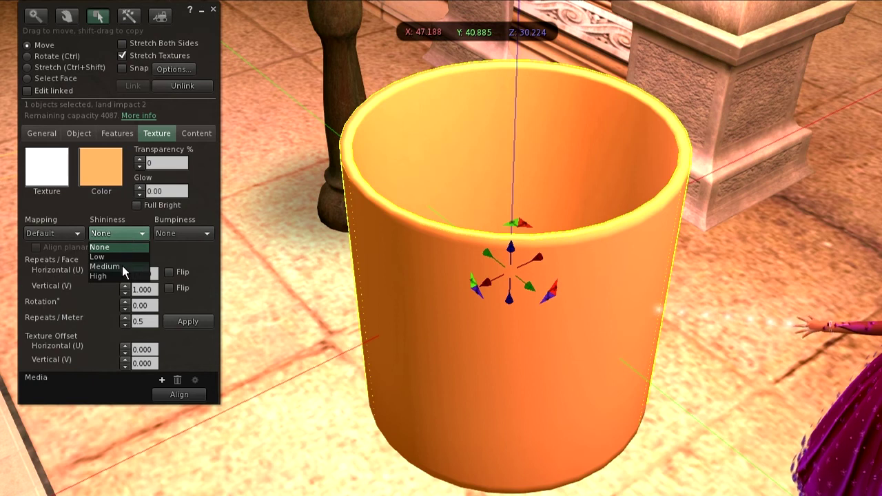
pyautogui.click(104, 266)
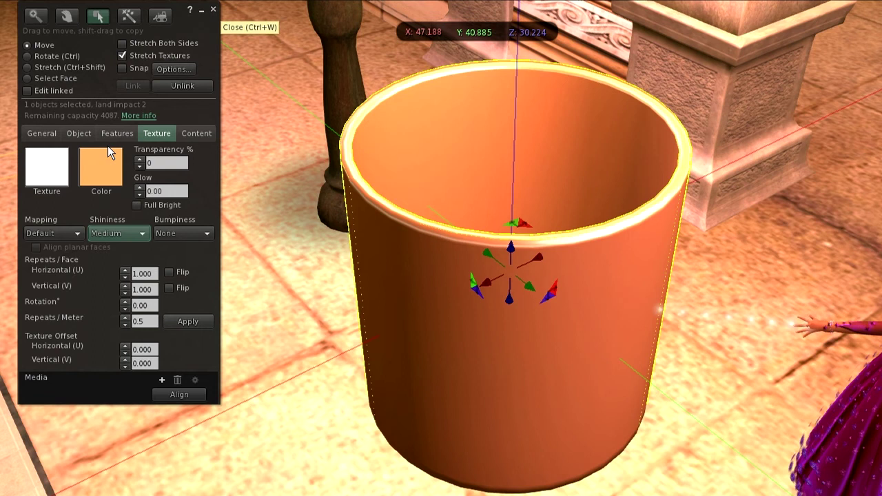
# Step: Apply the Texture Alignment Color Grid texture to the cup and set Mapping to Planar
pyautogui.click(55, 171)
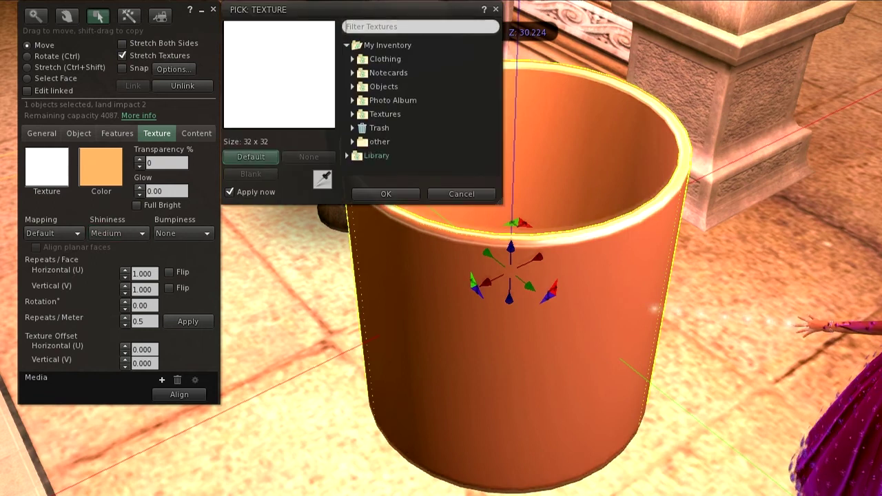
pyautogui.write('align')
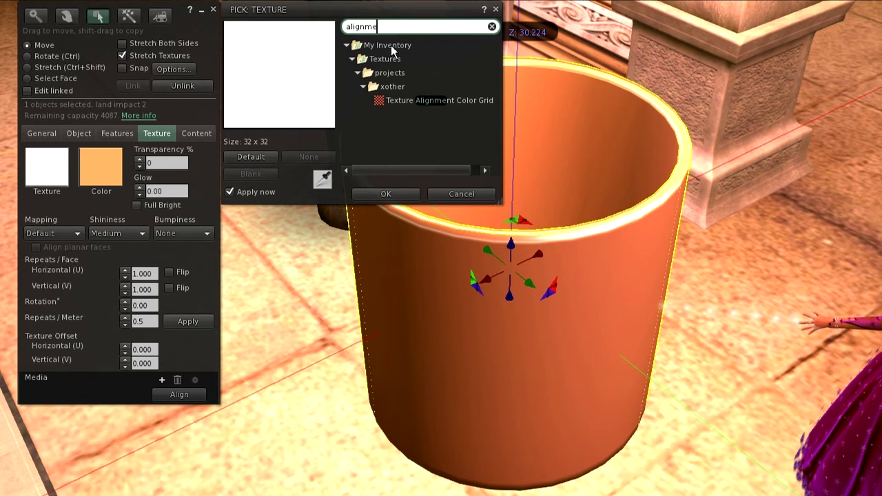
pyautogui.write('me')
pyautogui.click(408, 100)
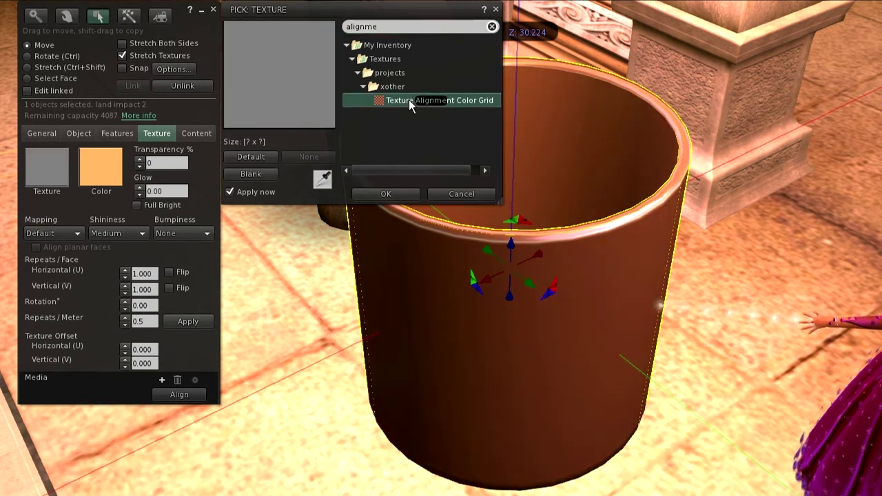
pyautogui.click(393, 195)
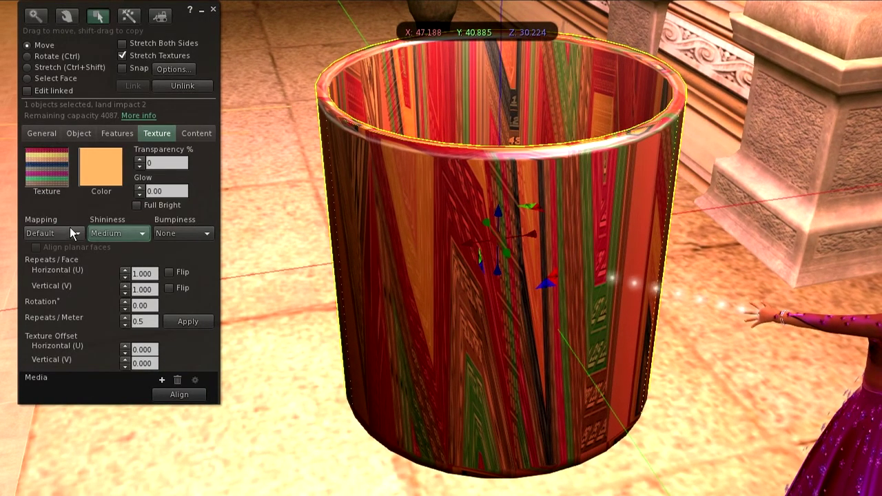
pyautogui.click(59, 233)
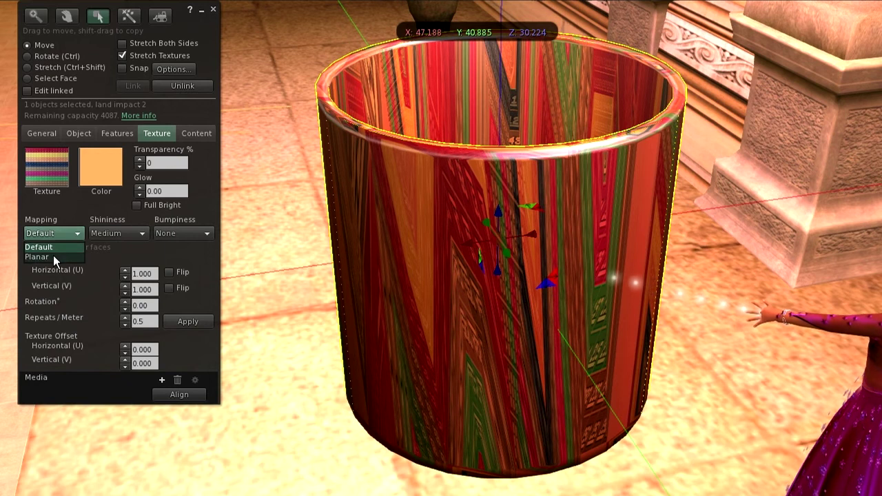
pyautogui.click(54, 256)
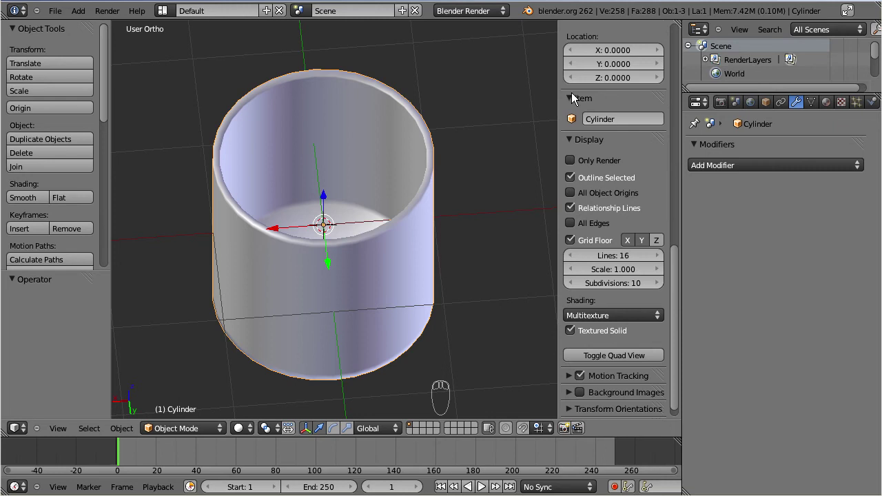
# Step: Rename the Cylinder object to 'coffee mug' in the Item panel
pyautogui.click(600, 118)
pyautogui.write('coffee mug')
pyautogui.press('Return')
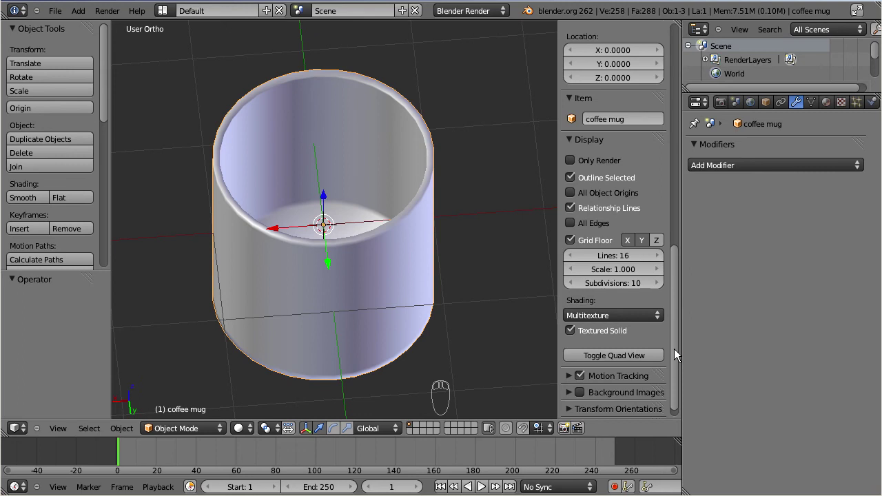
pyautogui.moveTo(674, 349); pyautogui.dragTo(691, 114)
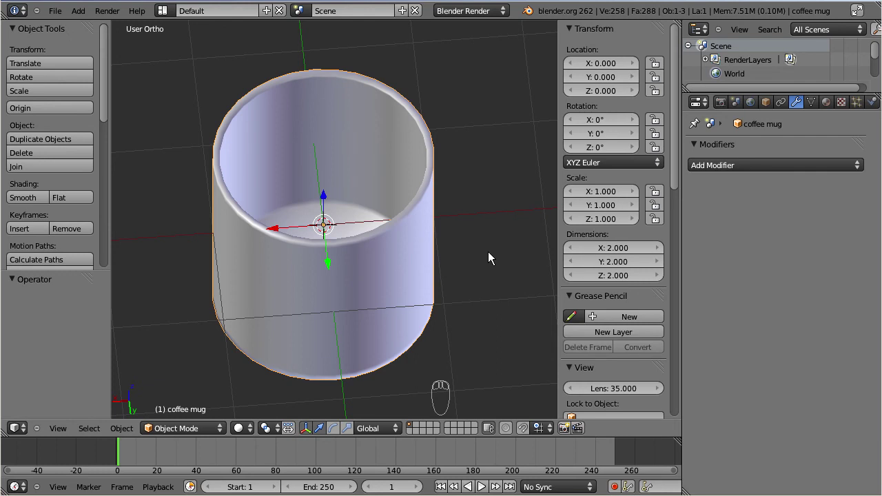
# Step: Set the scene's Unit System to Metric in the Scene properties
pyautogui.click(736, 102)
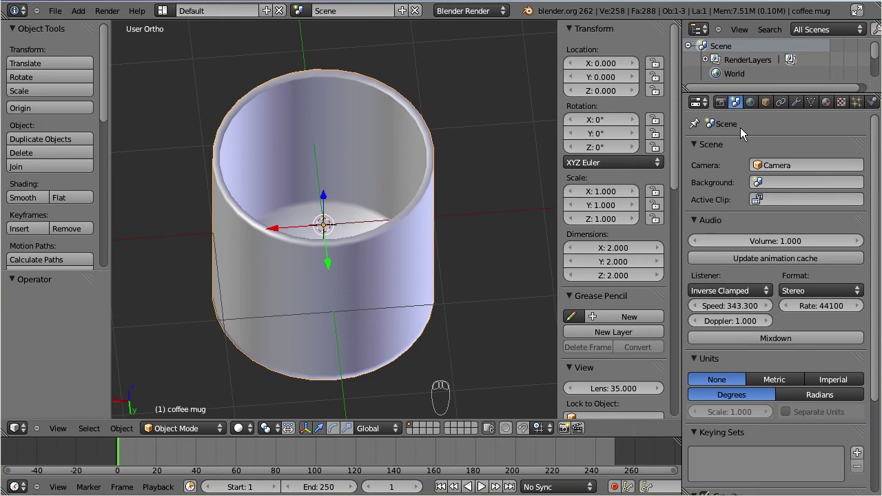
pyautogui.click(752, 379)
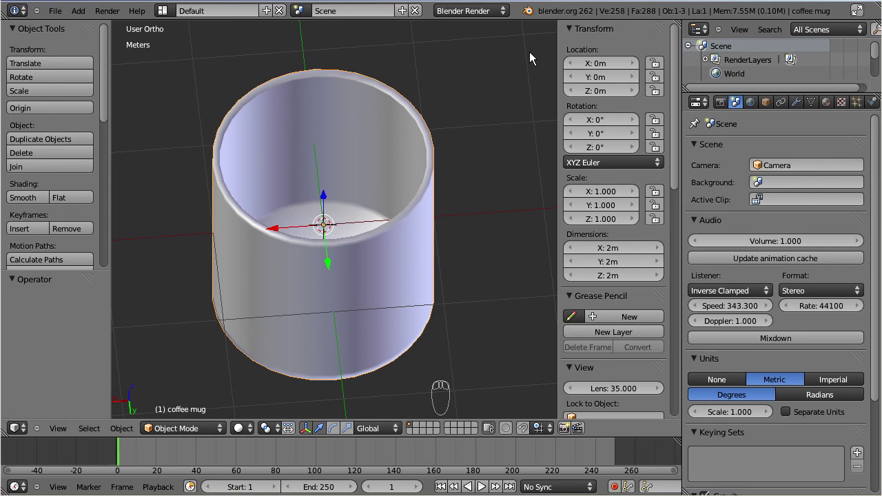
# Step: Scale the coffee mug down to 0.03782 (7.564 cm per axis) and frame it in view
pyautogui.press('s')
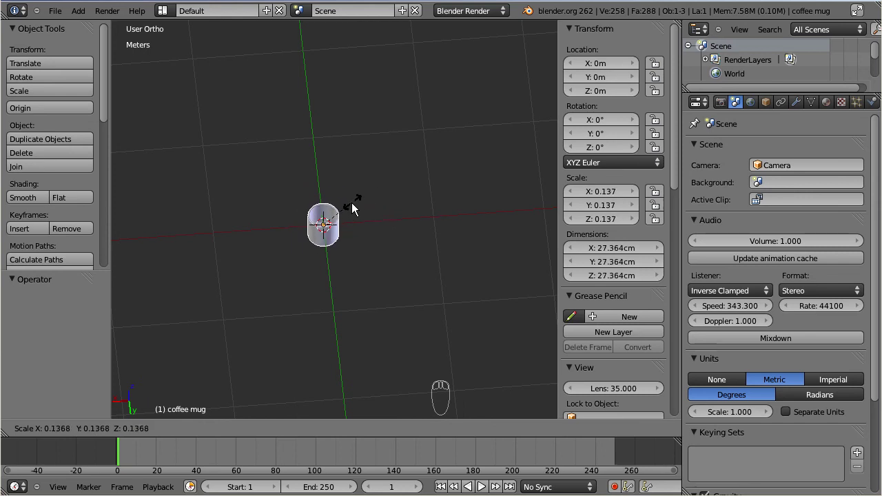
pyautogui.click(330, 221)
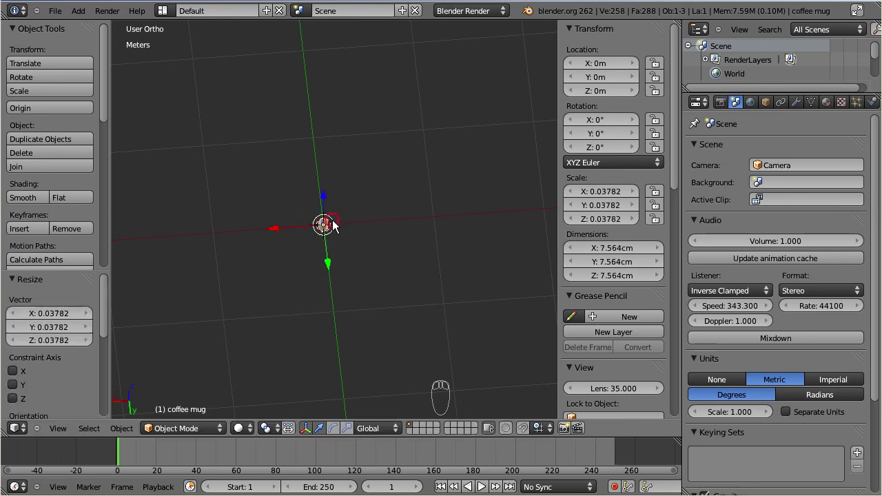
pyautogui.press('KP_Decimal')
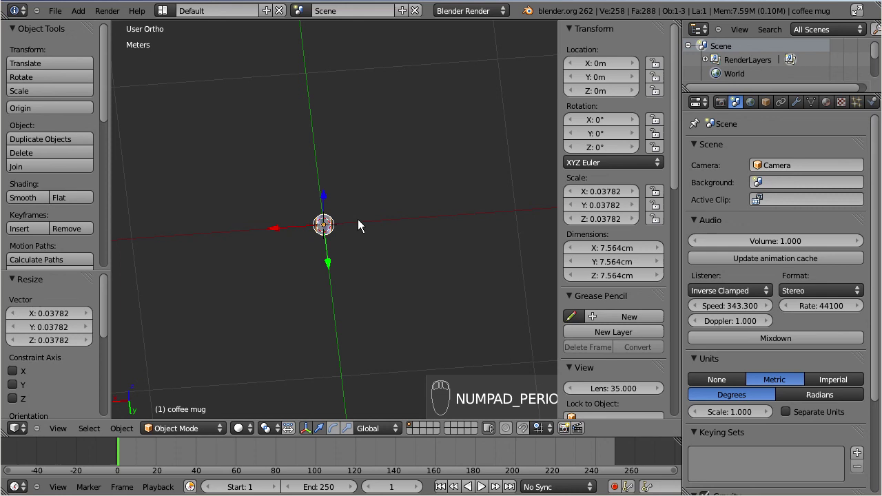